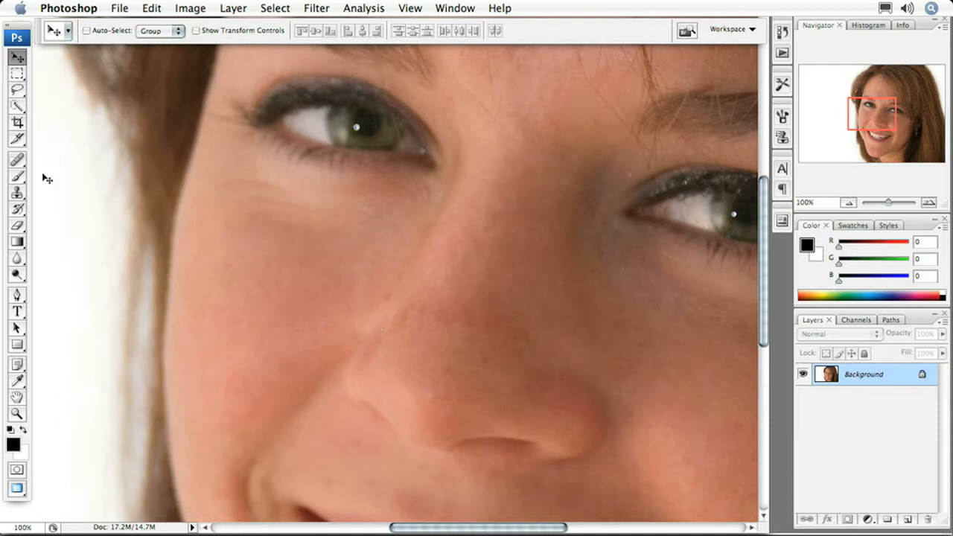
- Choose the Spot Healing Brush Tool from the healing tools flyout
left_click(18, 163)
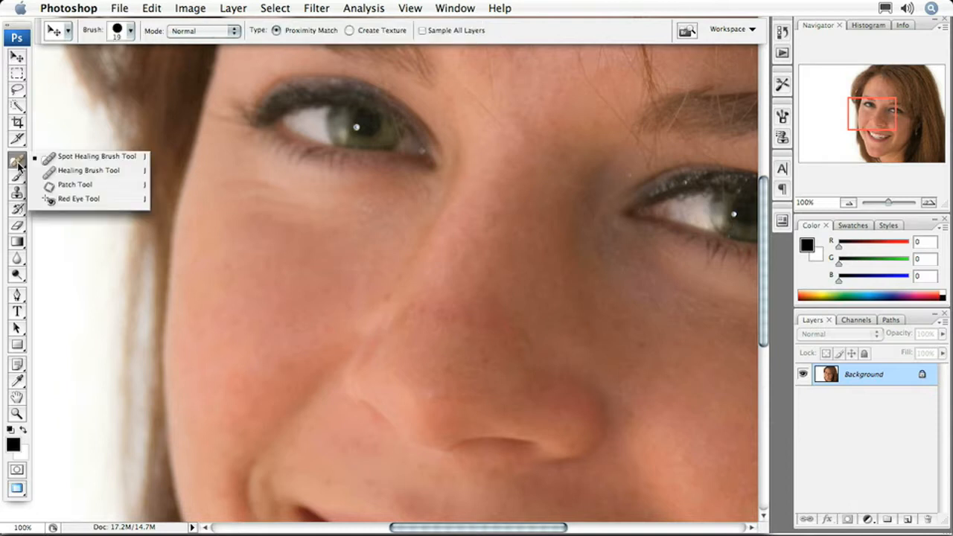
left_click(58, 160)
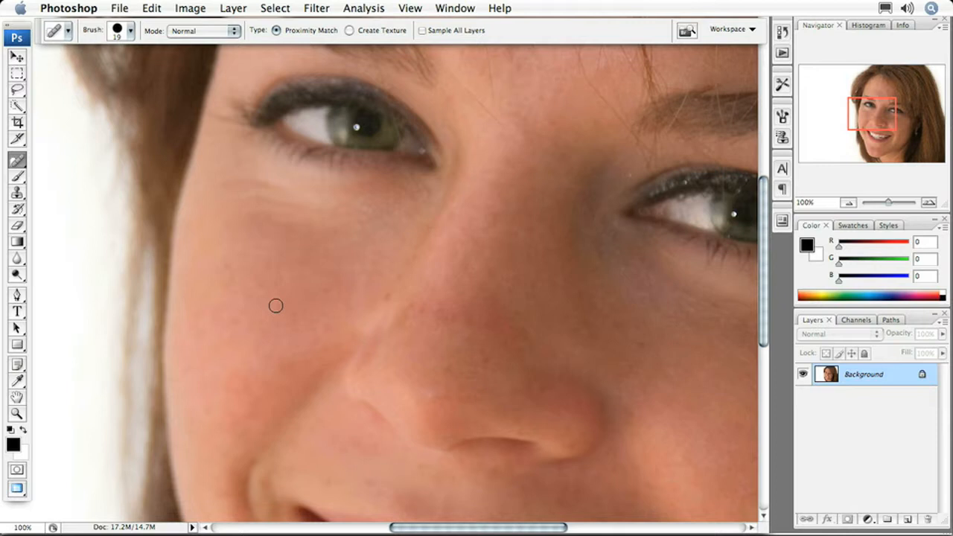
- Create an empty Layer 1 for retouching and enable Sample All Layers
left_click(906, 520)
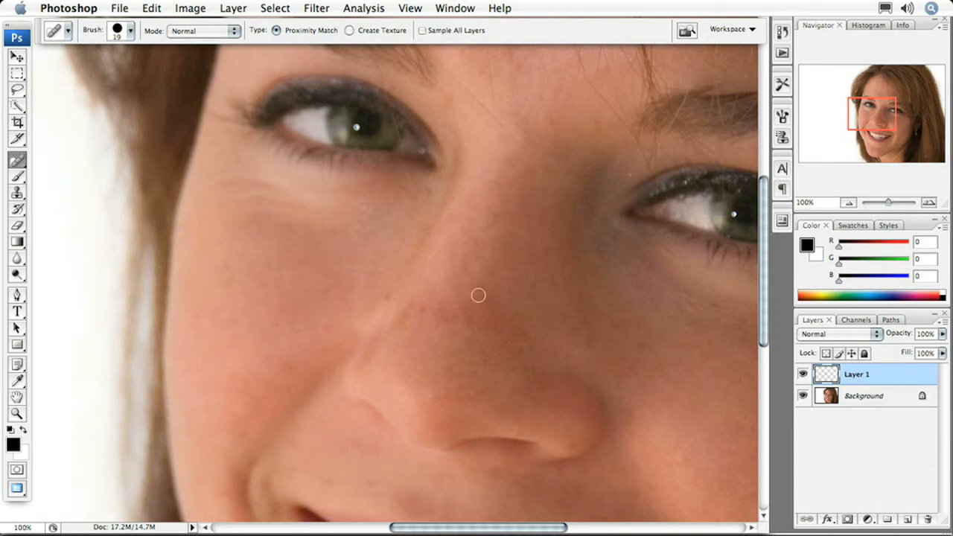
left_click(423, 31)
- Heal two nose spots and the upper-cheek blemish, enlarging the brush and comparing Layer 1 on/off
left_click(430, 396)
left_click(464, 316)
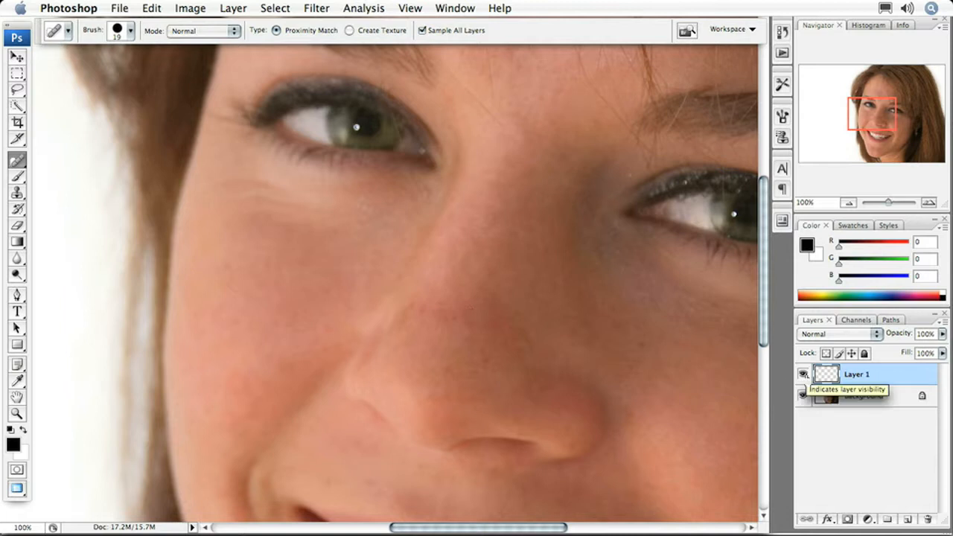
left_click(804, 375)
left_click(803, 375)
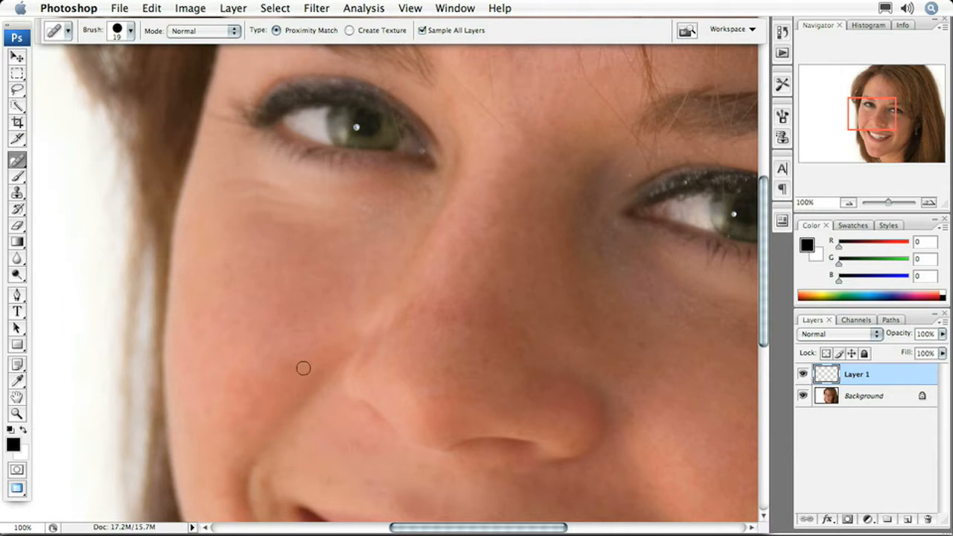
key("bracketright")
key("bracketright")
left_click(292, 366)
- Scroll the canvas down from the eyes to show the mouth and its creases
scroll(348, 330, "down", 10)
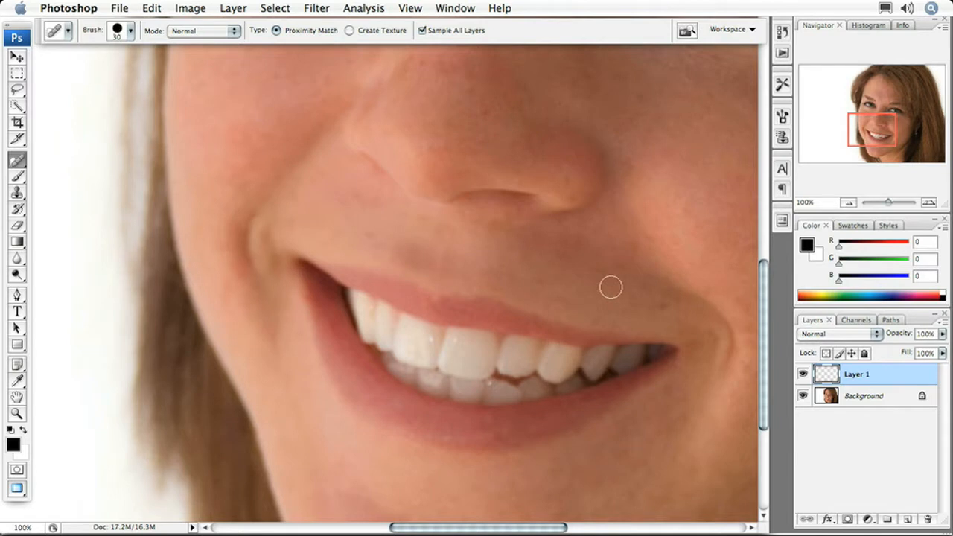
- Enlarge the brush to 90 px, heal the crease beside the mouth, then shrink it to 20 px
key("bracketright")
key("bracketright")
key("bracketright")
key("bracketright")
key("bracketright")
key("bracketright")
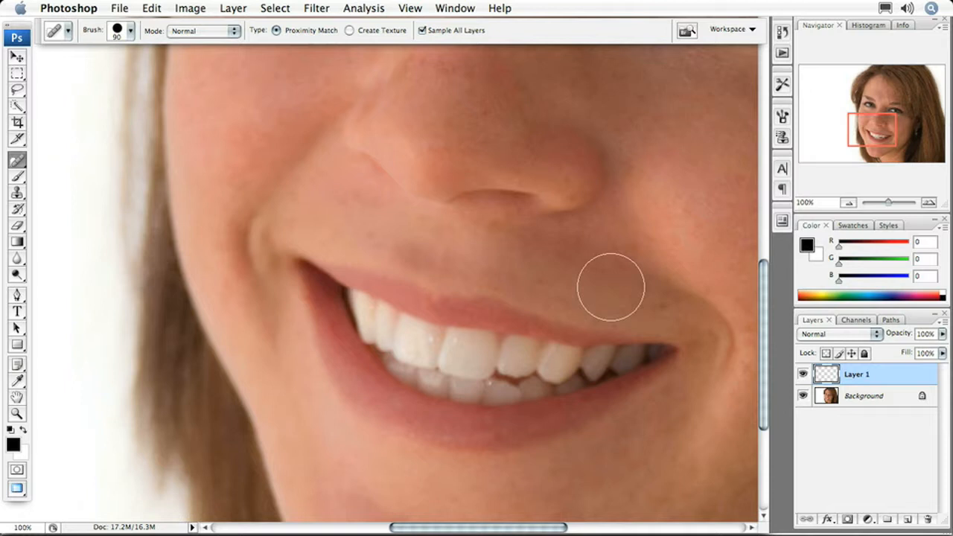
left_click(611, 287)
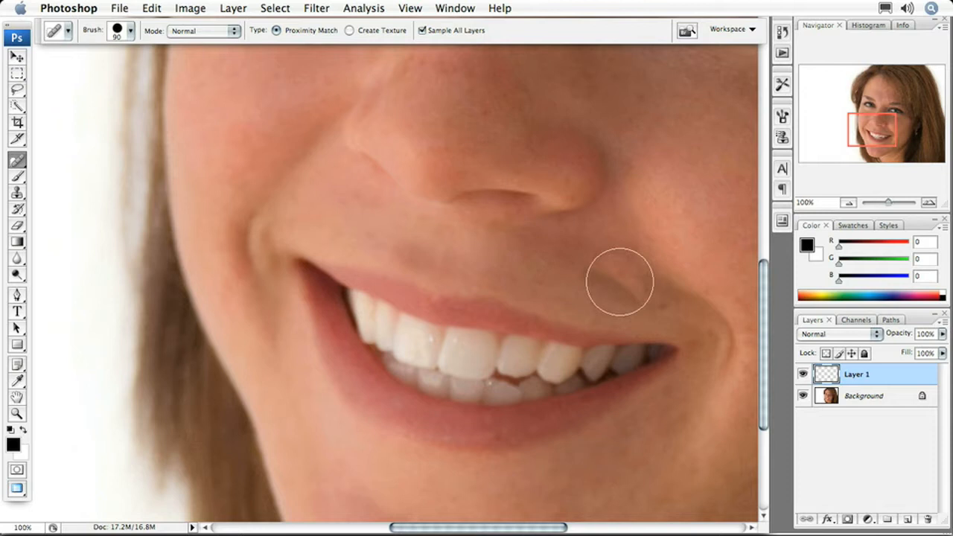
left_click(620, 281)
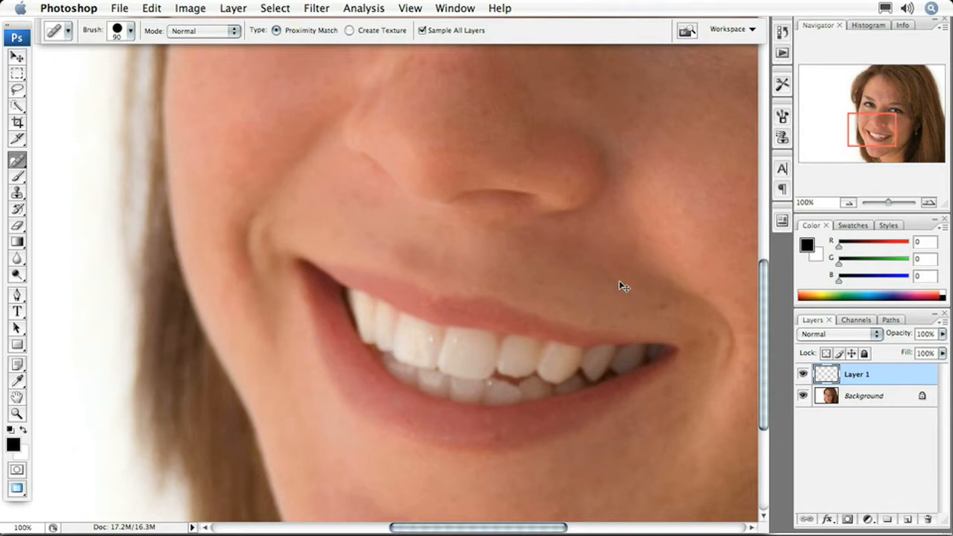
key("bracketleft")
key("bracketleft")
key("bracketleft")
key("bracketleft")
key("bracketleft")
key("bracketleft")
key("bracketleft")
- Heal three cheek spots, a nose spot and a mouth-corner spot, then zoom out to 66.67%
left_click(631, 296)
left_click(605, 277)
left_click(650, 244)
left_click(451, 122)
left_click(664, 308)
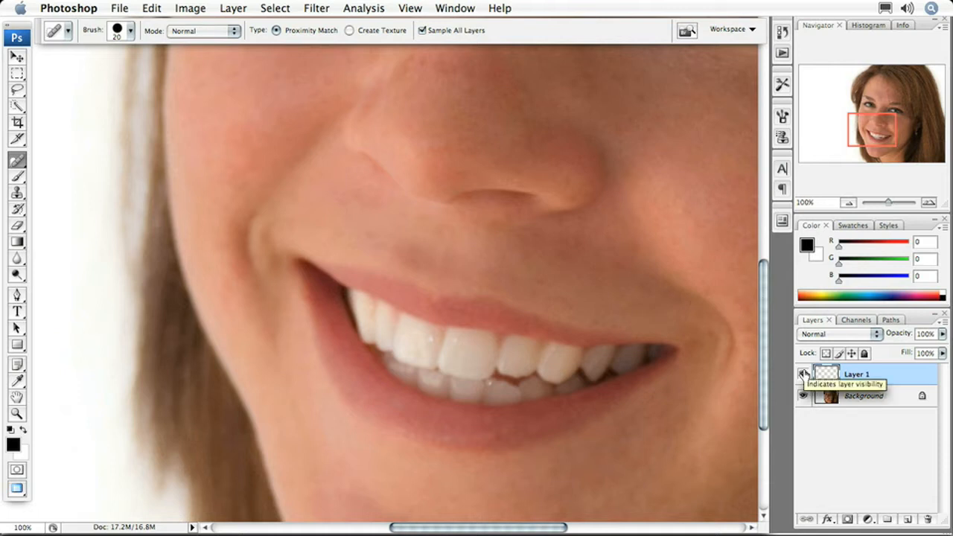
key("super+minus")
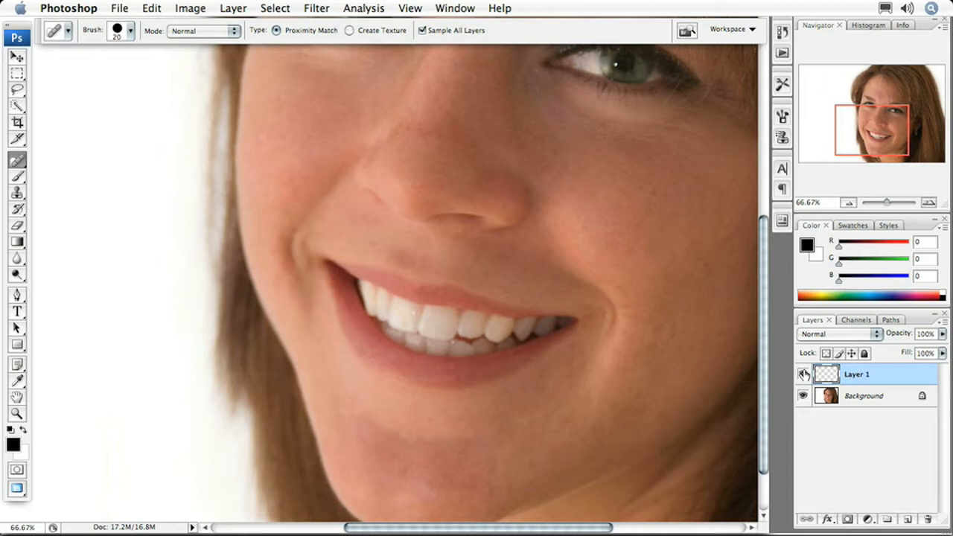
- Compare Layer 1 on and off, then drag it to the trash to delete it
left_click(804, 374)
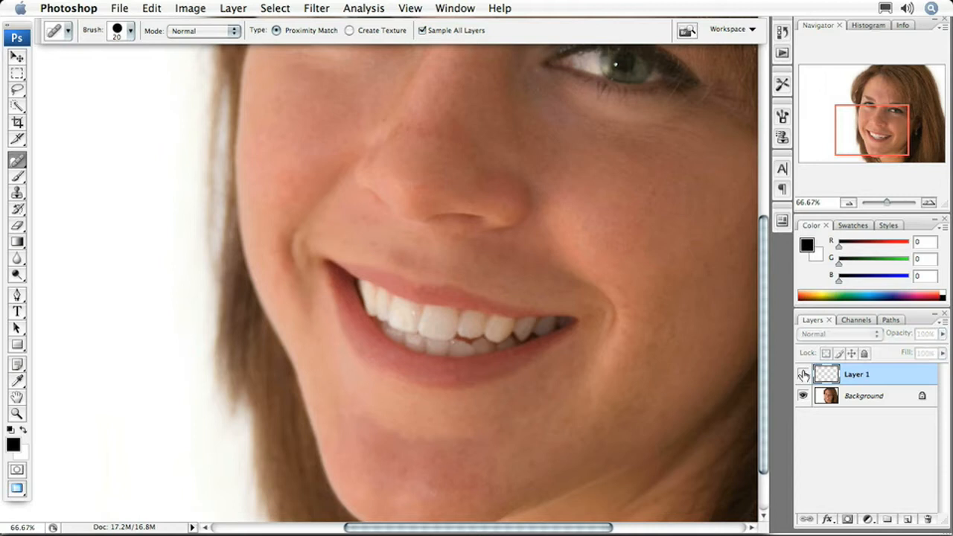
left_click(804, 375)
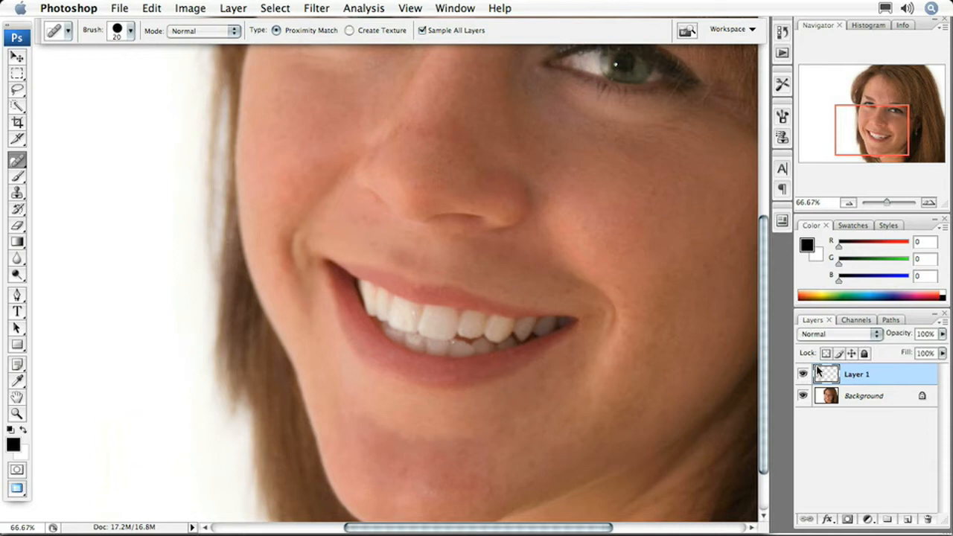
double_click(872, 375)
left_click_drag(940, 477, 928, 519)
- Add a fresh empty Layer 1 and select the Healing Brush Tool
left_click(907, 520)
scroll(417, 207, "up", 5)
scroll(415, 303, "up", 3)
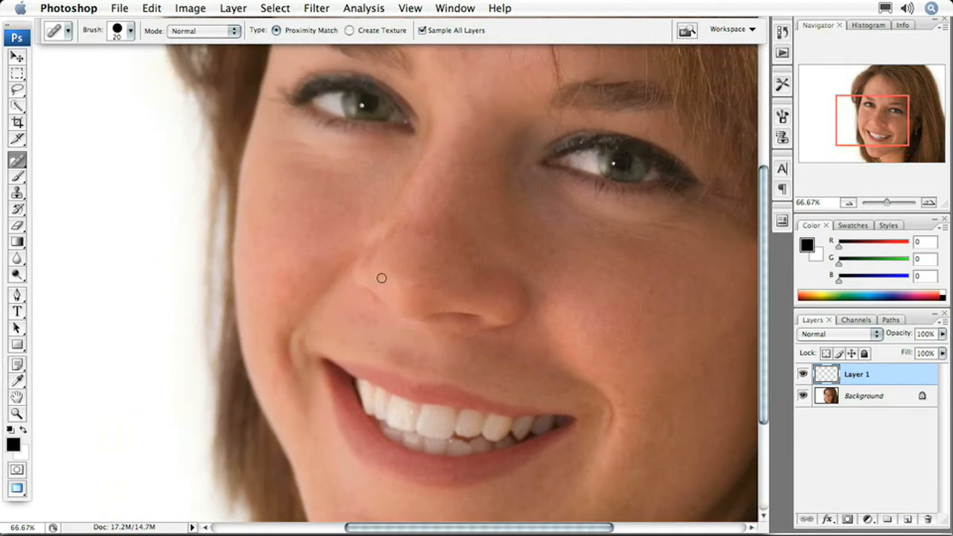
left_click(15, 165)
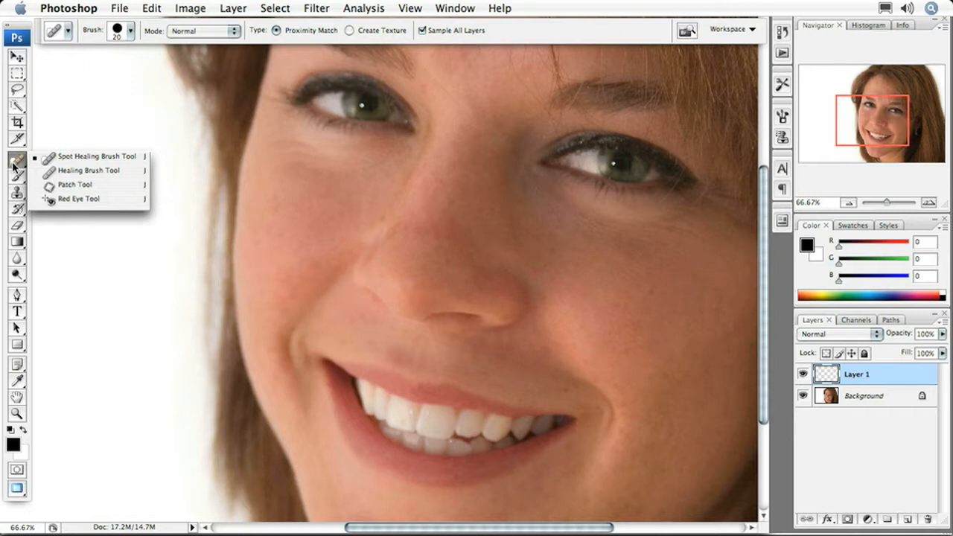
left_click(84, 177)
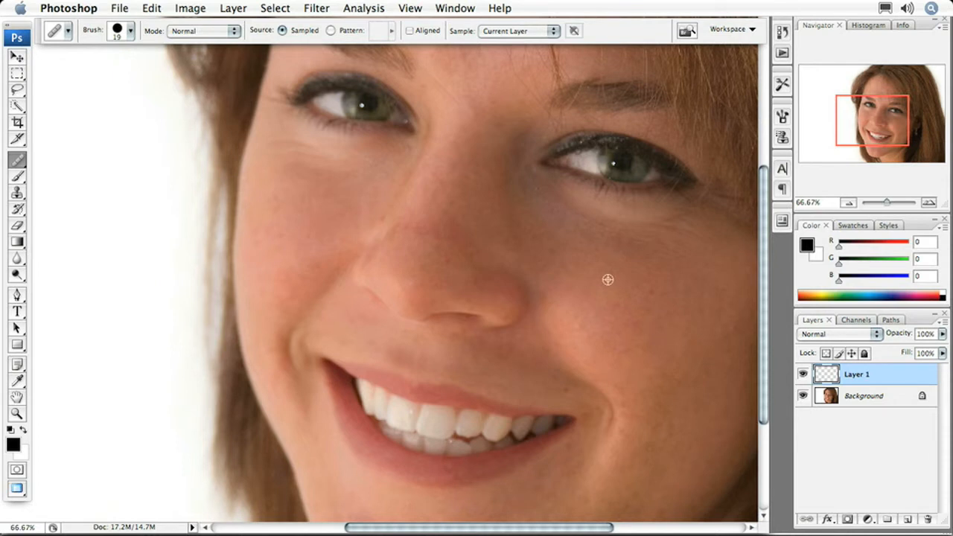
- Sample clean cheek skin to heal the cheek mark, then resample to heal a mouth-corner spot
left_click(608, 281, "alt")
left_click_drag(641, 291, 664, 290)
left_click(533, 370, "alt")
left_click(560, 394)
- Set the Healing Brush's Sample option to All Layers
left_click(554, 31)
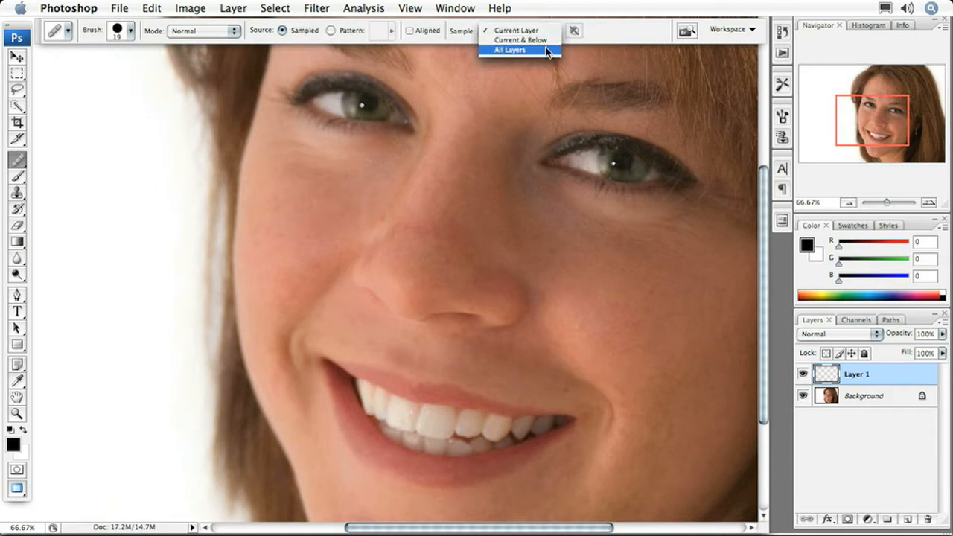
left_click(548, 50)
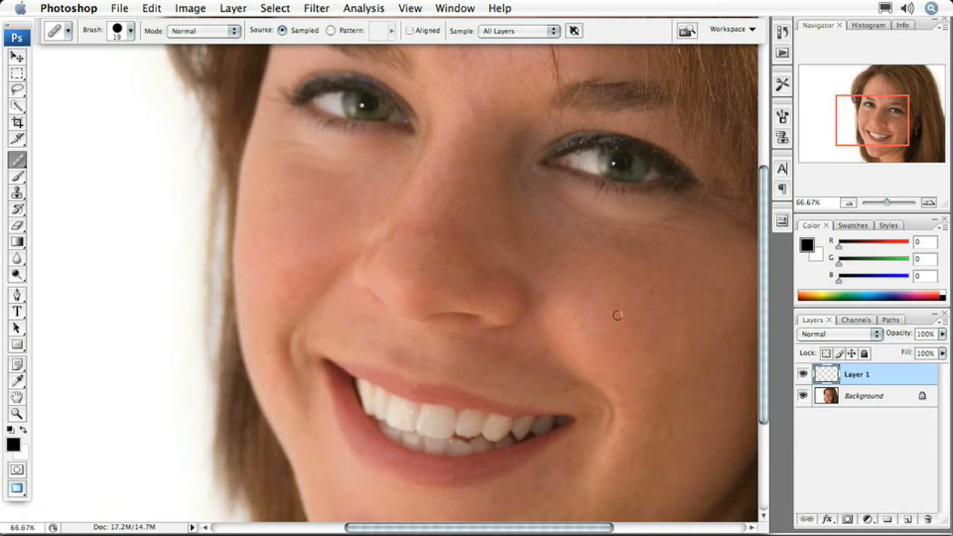
- Heal the cheek, under-eye and lip-corner creases from sampled cheek skin, then delete Layer 1
left_click(639, 305, "alt")
left_click_drag(626, 283, 661, 291)
left_click_drag(544, 379, 566, 389)
left_click_drag(525, 214, 558, 251)
left_click_drag(517, 212, 555, 239)
left_click_drag(870, 378, 924, 519)
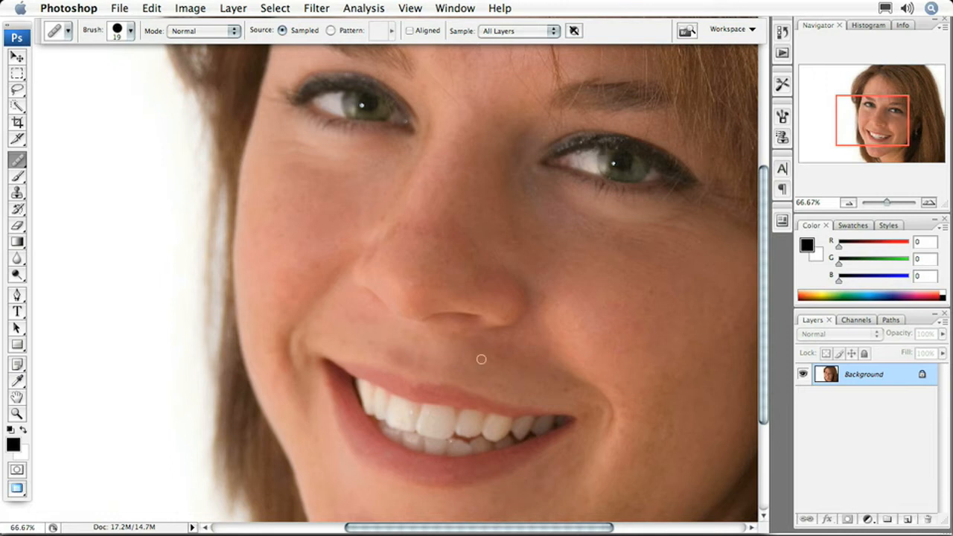
- With the Patch Tool, outline the blemish below the eye and move it onto clean cheek skin
left_click(18, 161)
left_click(75, 184)
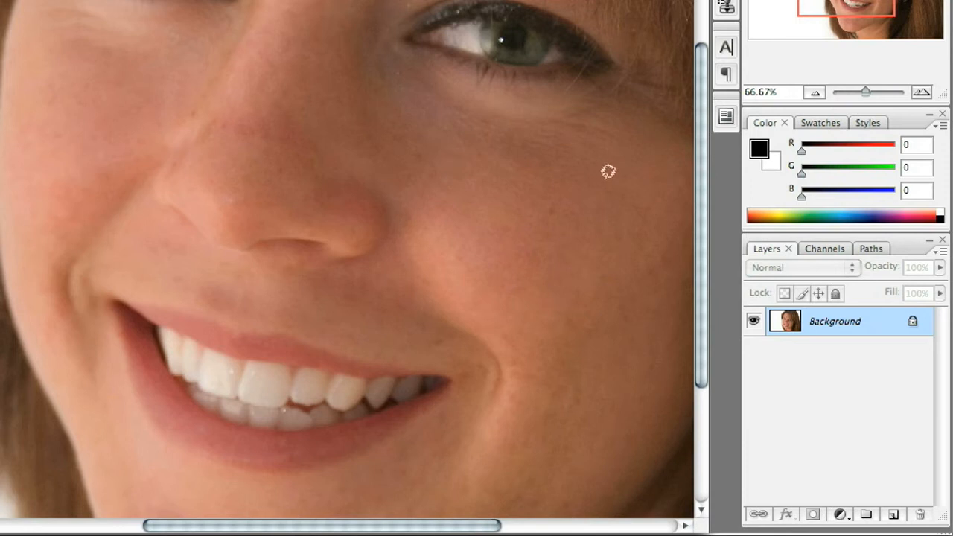
mouse_move(595, 180)
left_mouse_down()
mouse_move(598, 218)
mouse_move(640, 232)
mouse_move(658, 195)
mouse_move(632, 174)
mouse_move(602, 174)
left_mouse_up()
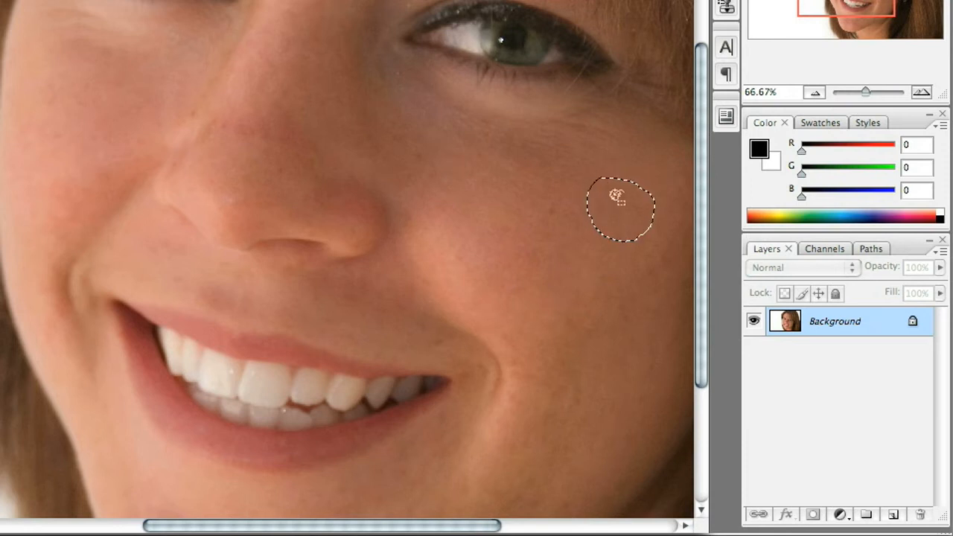
left_click_drag(621, 206, 559, 162)
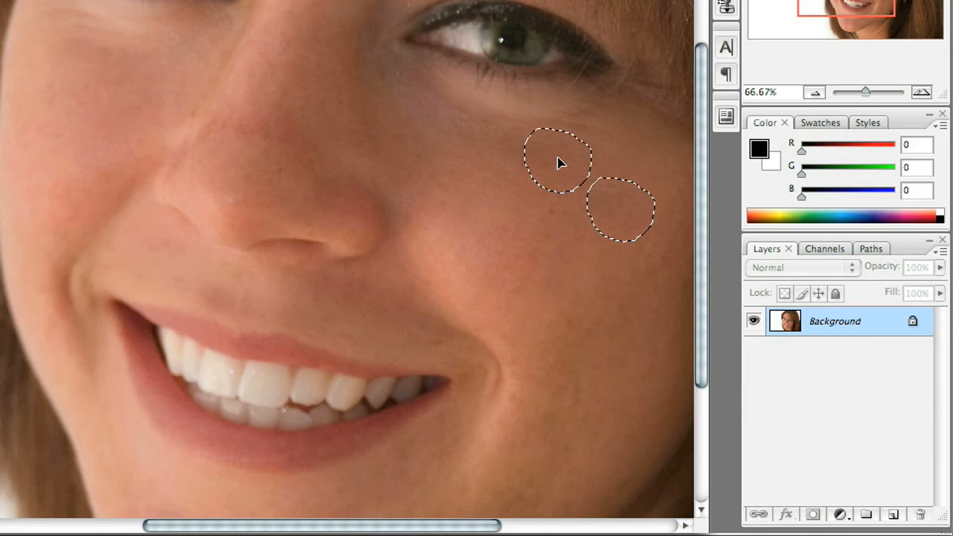
left_click_drag(560, 164, 569, 144)
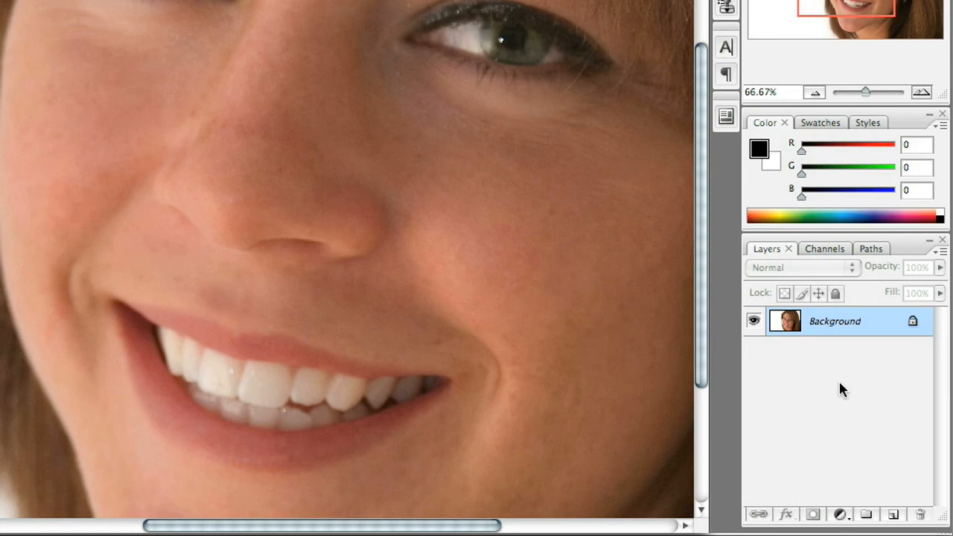
- Duplicate Background to Layer 1, patch another cheek spot with nearby skin, and deselect
key("ctrl+j")
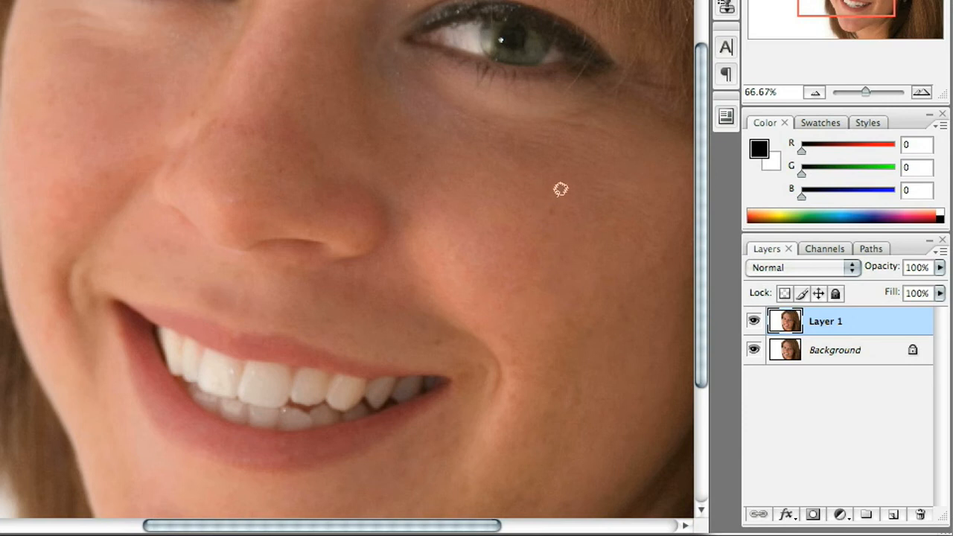
mouse_move(542, 226)
left_mouse_down()
mouse_move(570, 228)
mouse_move(581, 202)
mouse_move(562, 189)
mouse_move(564, 216)
mouse_move(598, 276)
mouse_move(592, 272)
left_mouse_up()
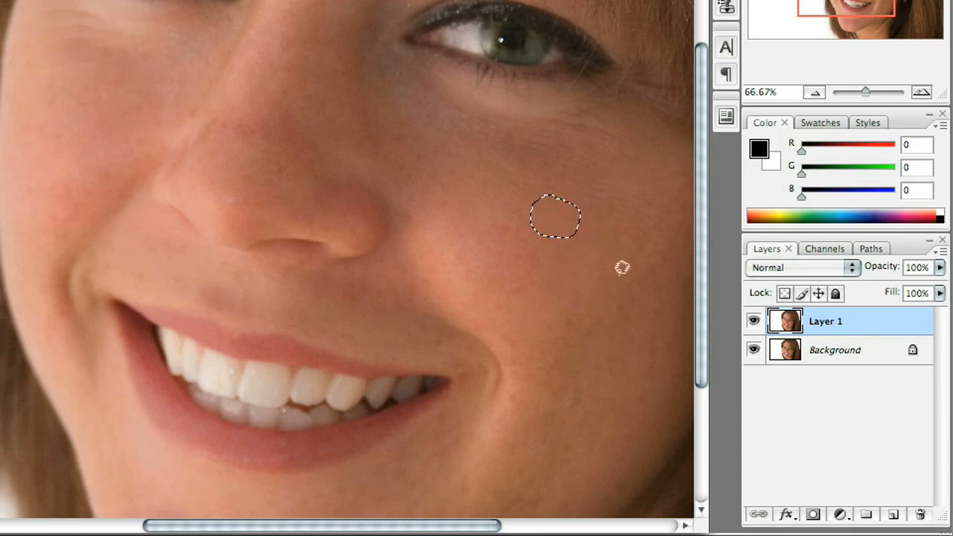
key("ctrl+d")
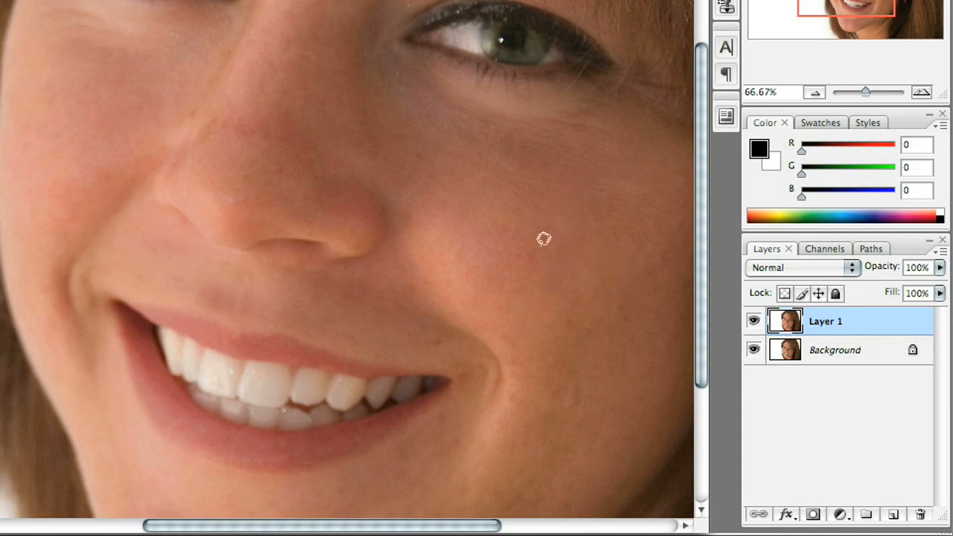
left_click(755, 319)
left_click(756, 321)
left_click(755, 320)
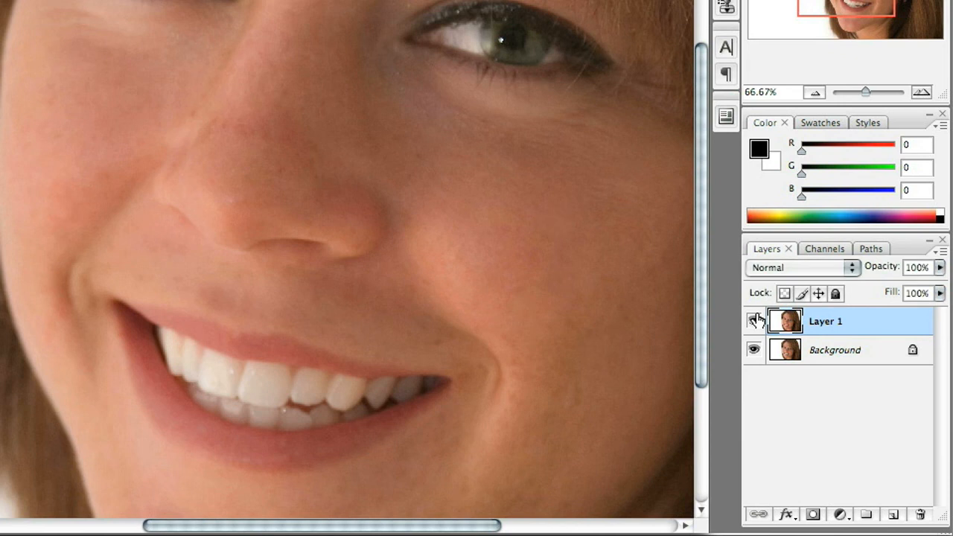